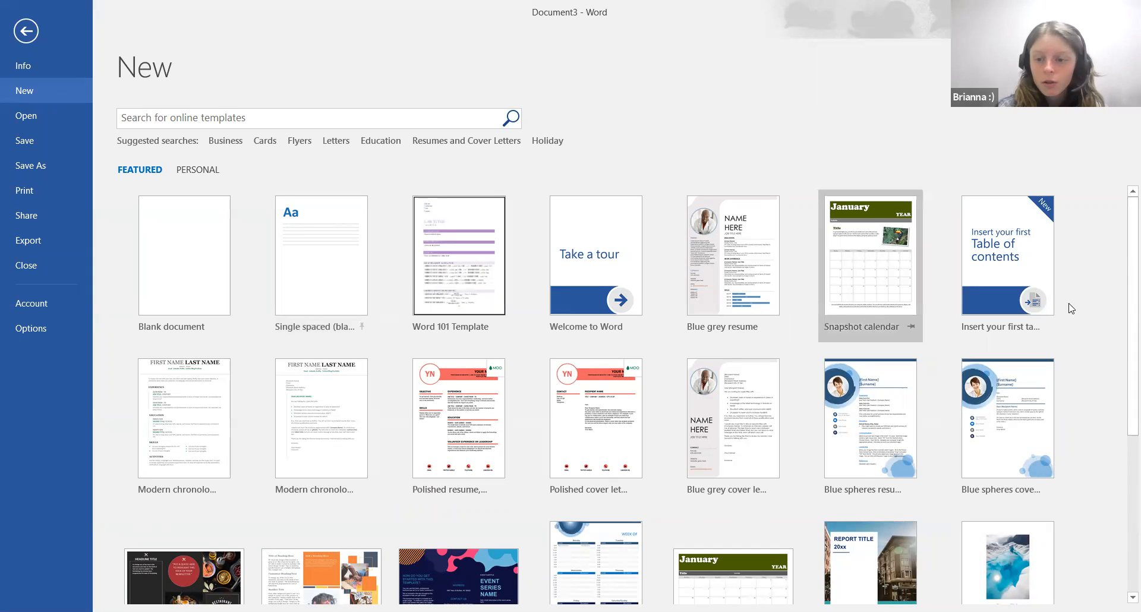
Browse the featured document templates and show the list of personal templates
drag(1128, 293, 1128, 295)
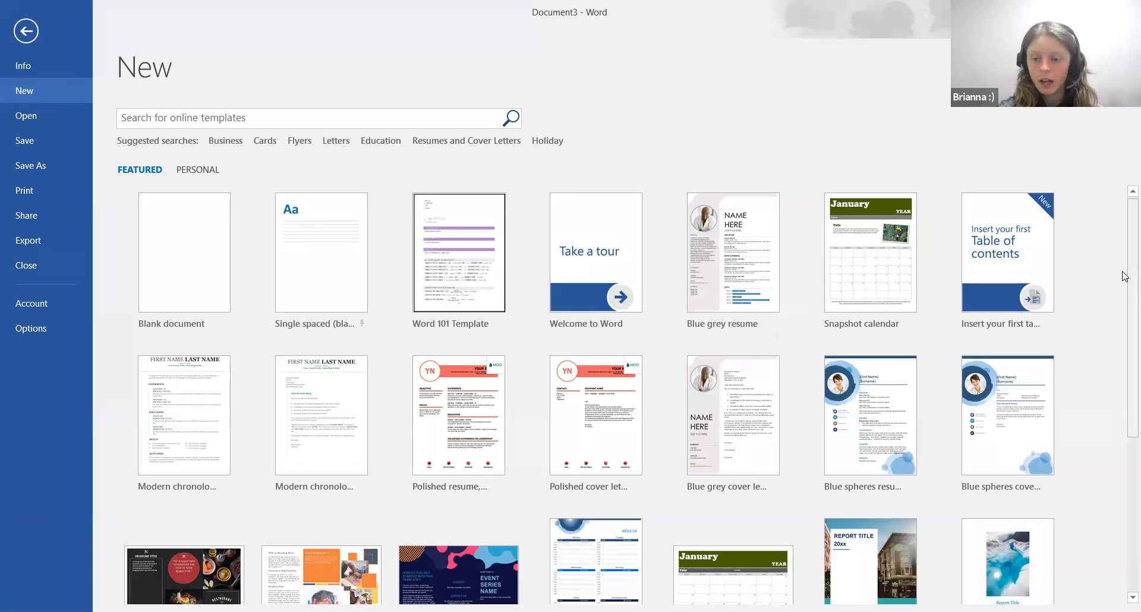
drag(1124, 277, 1125, 438)
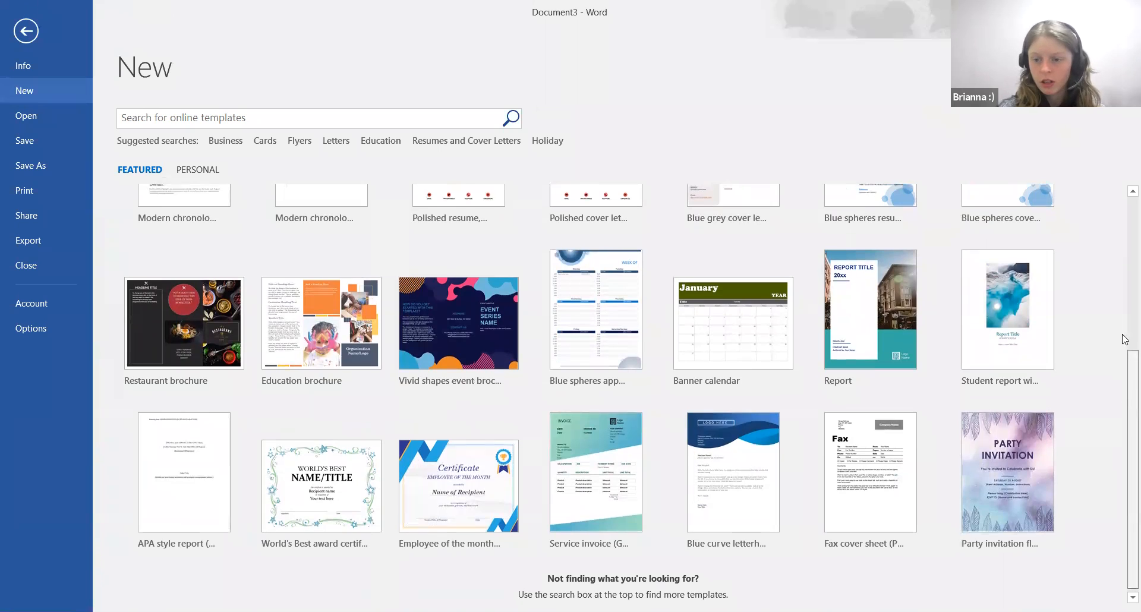
scroll(1123, 331, up, 5)
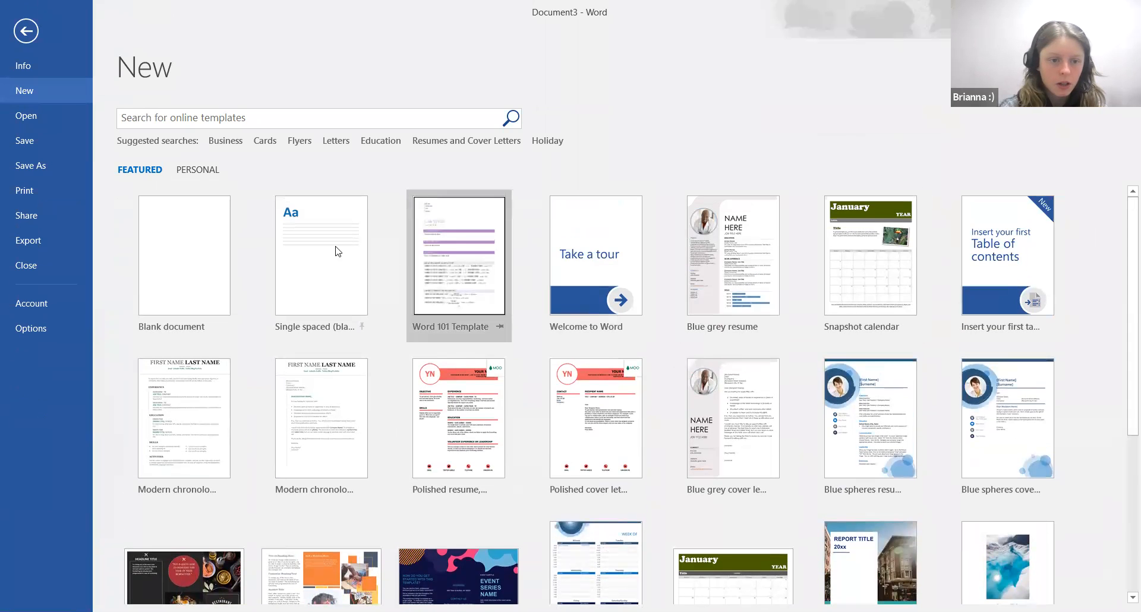
click(201, 178)
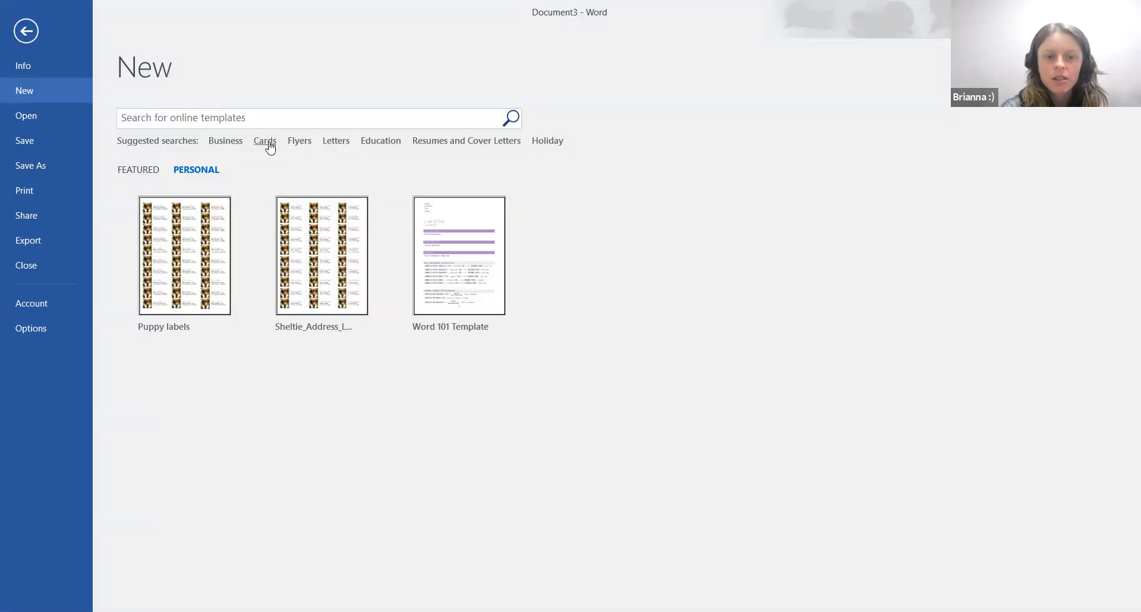
Search the online templates for "newsletter", filter by the Holiday category, and create a document from the Family holiday newsletter template
click(328, 115)
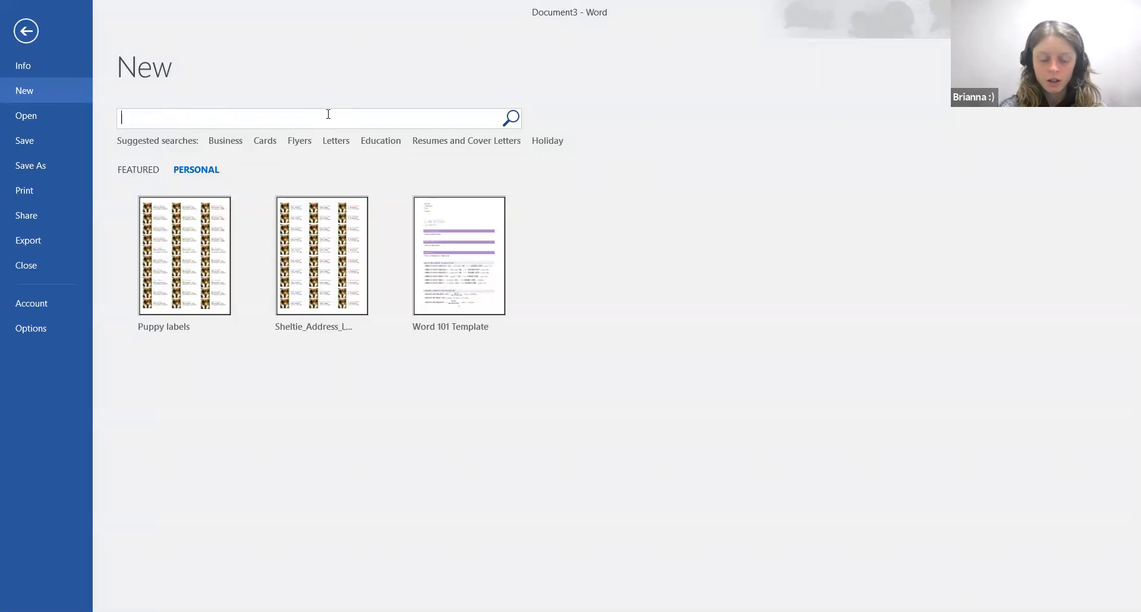
text(newsletter)
key(Return)
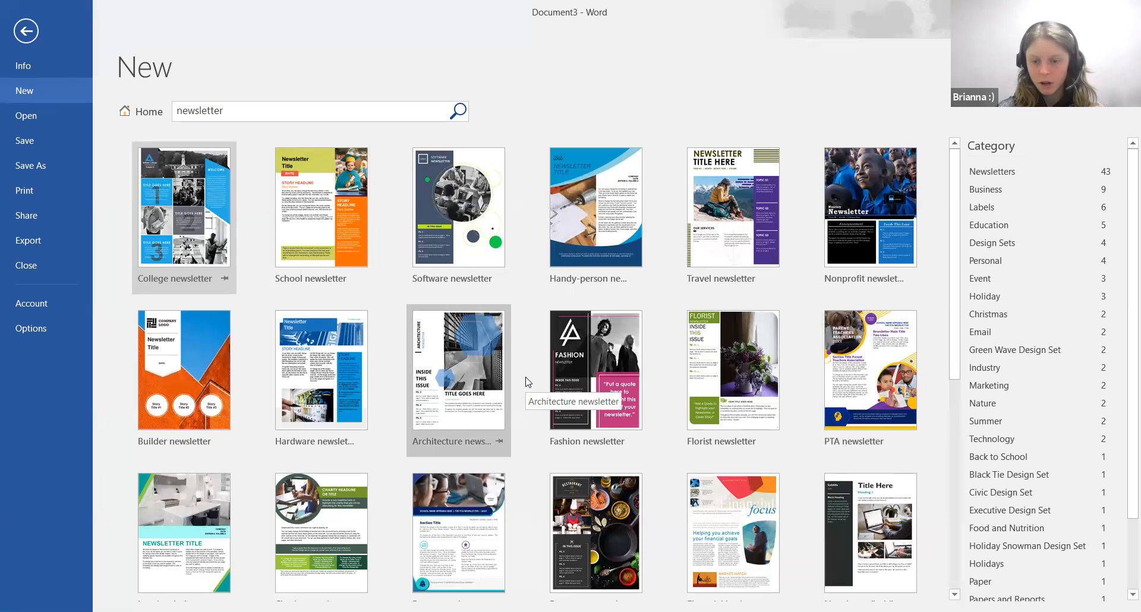
scroll(526, 382, down, 1)
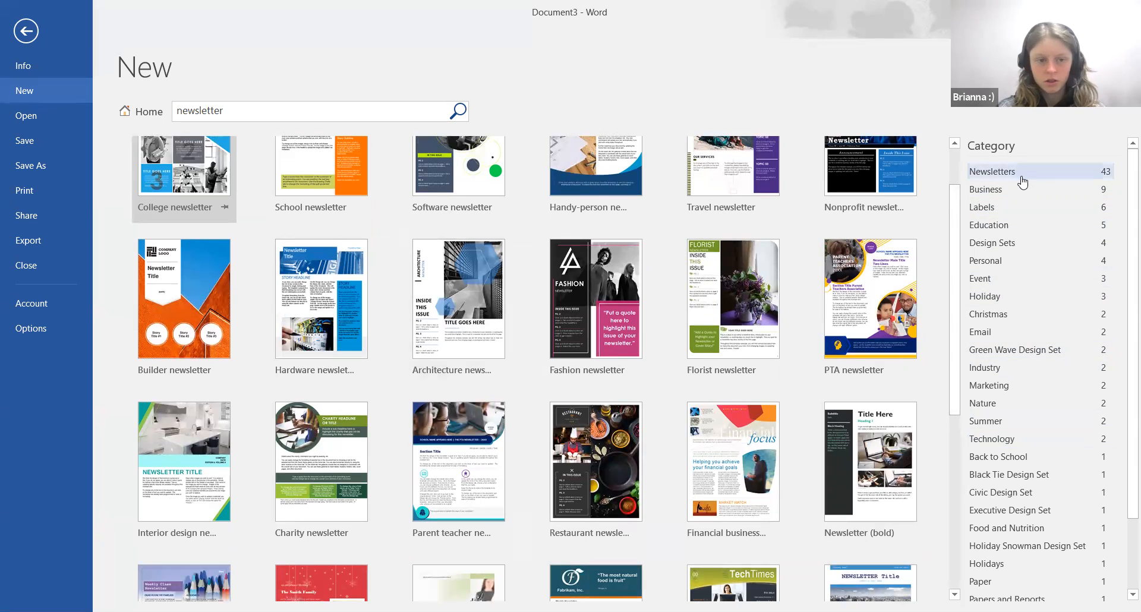
click(997, 303)
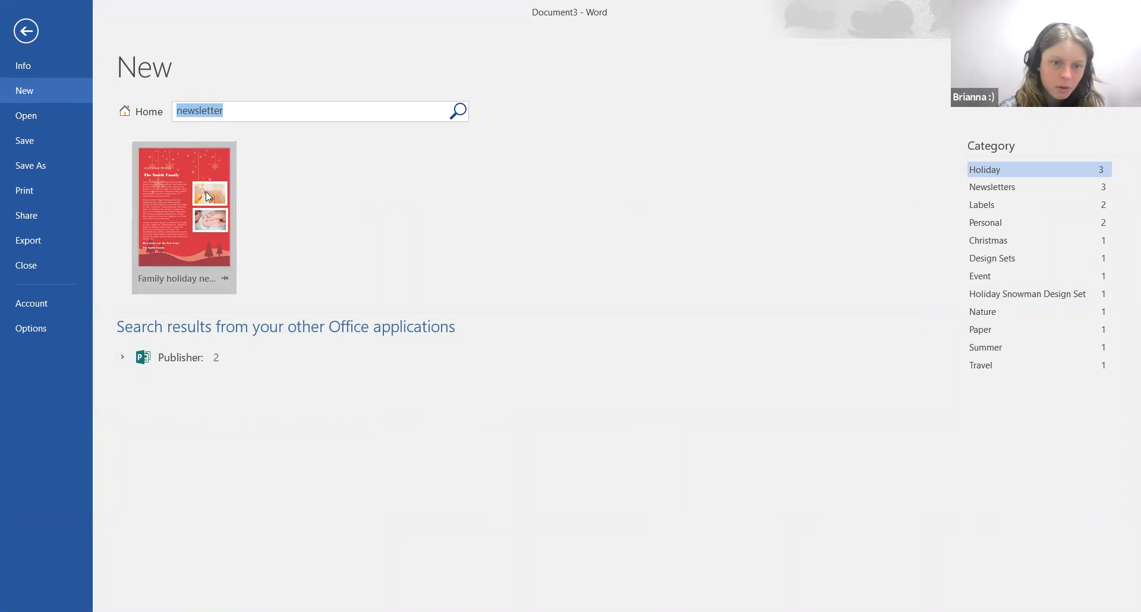
click(170, 191)
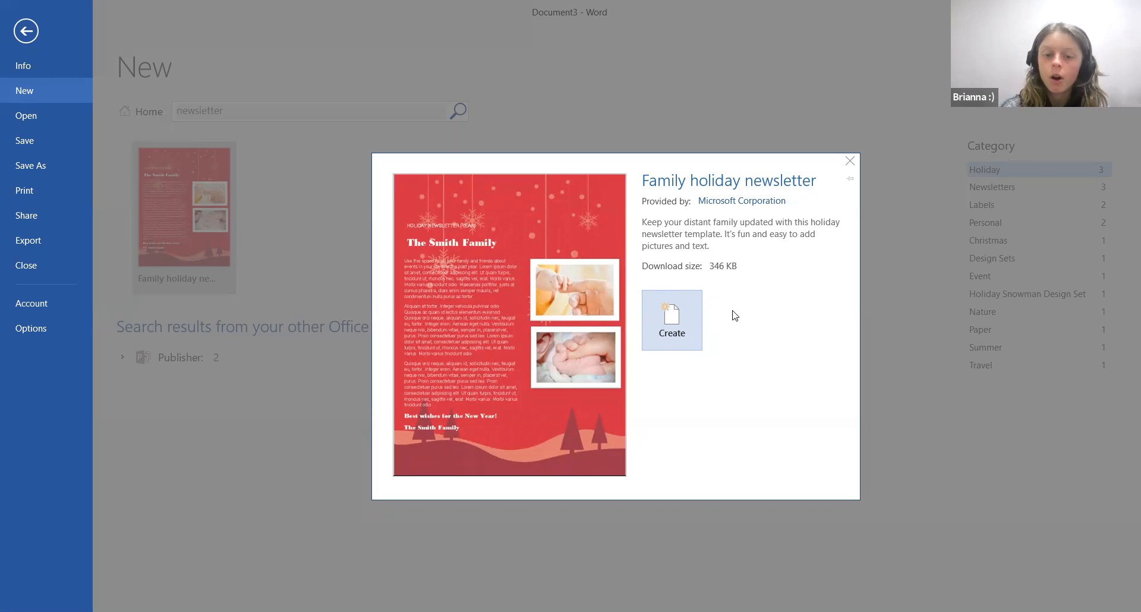
click(671, 321)
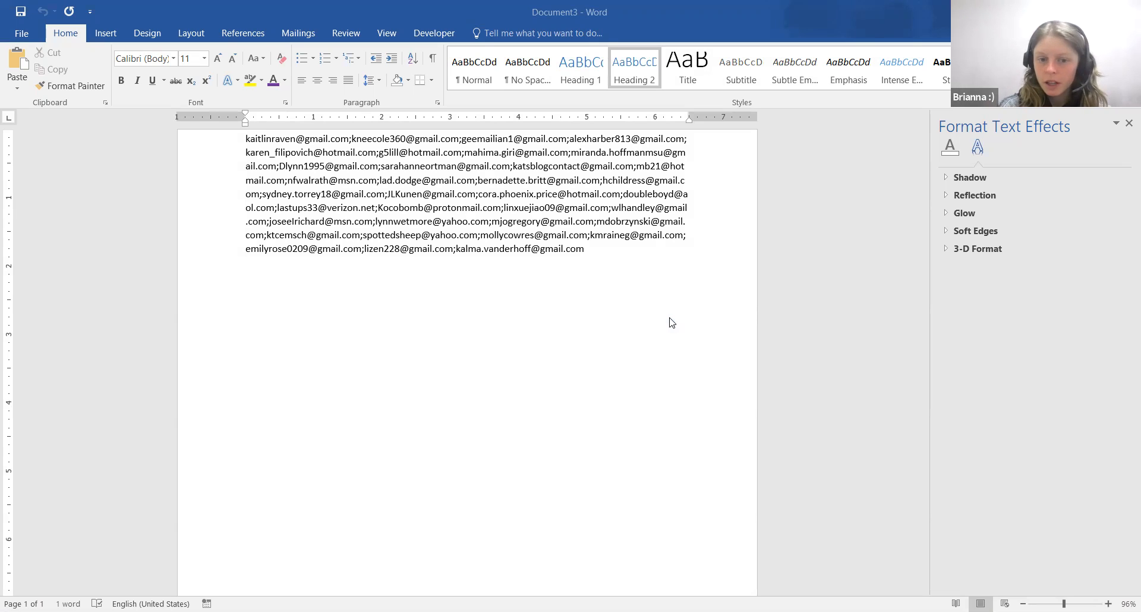
Set the font size of the selected newsletter text to 20
scroll(672, 323, up, 1)
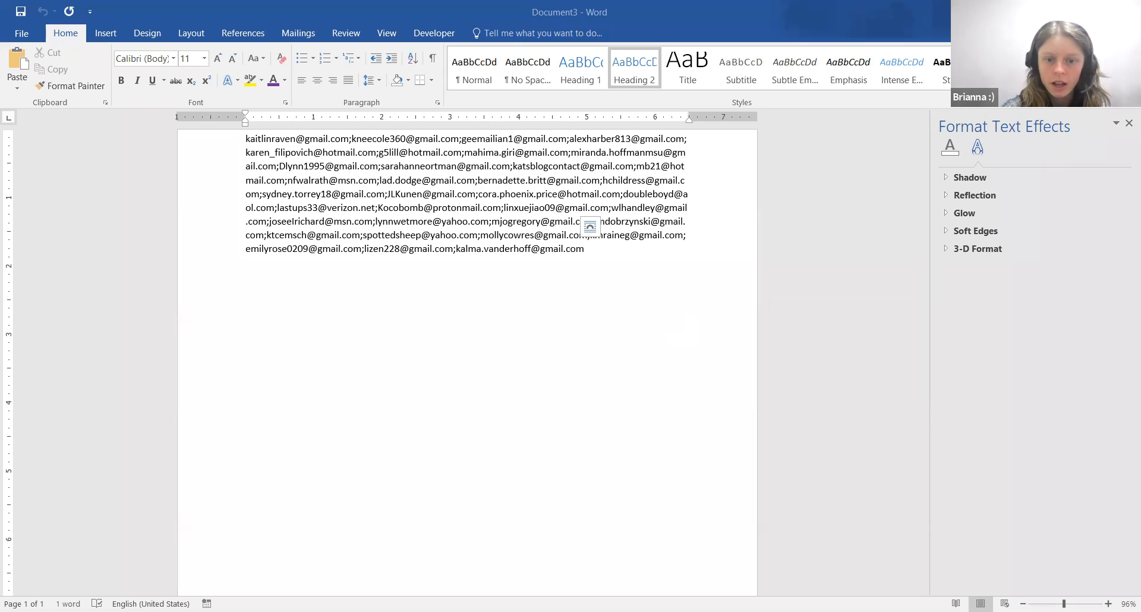
click(204, 59)
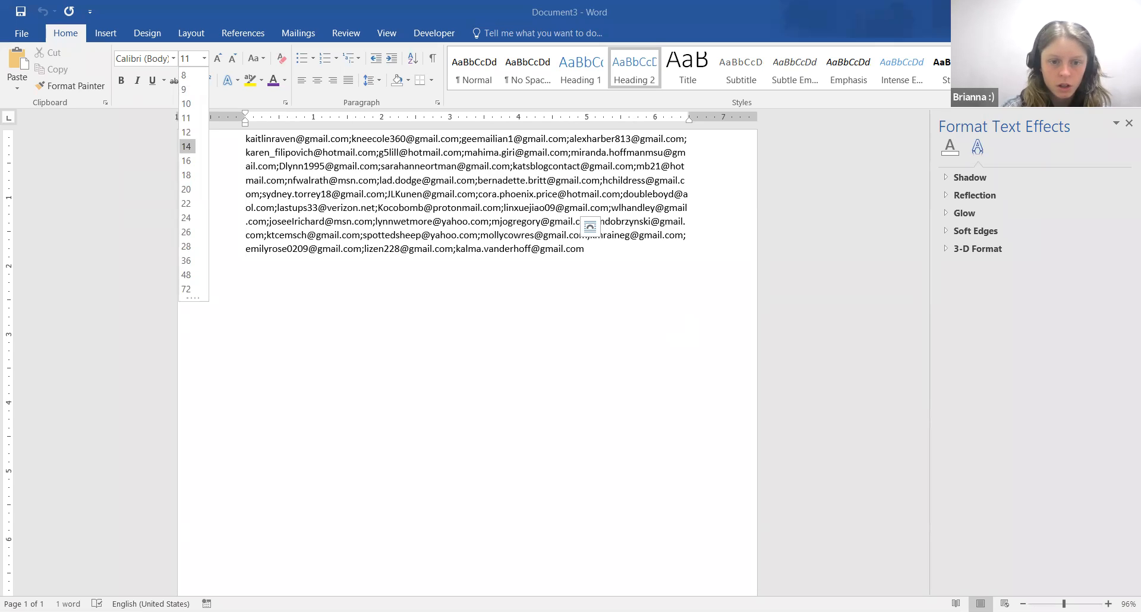
click(186, 190)
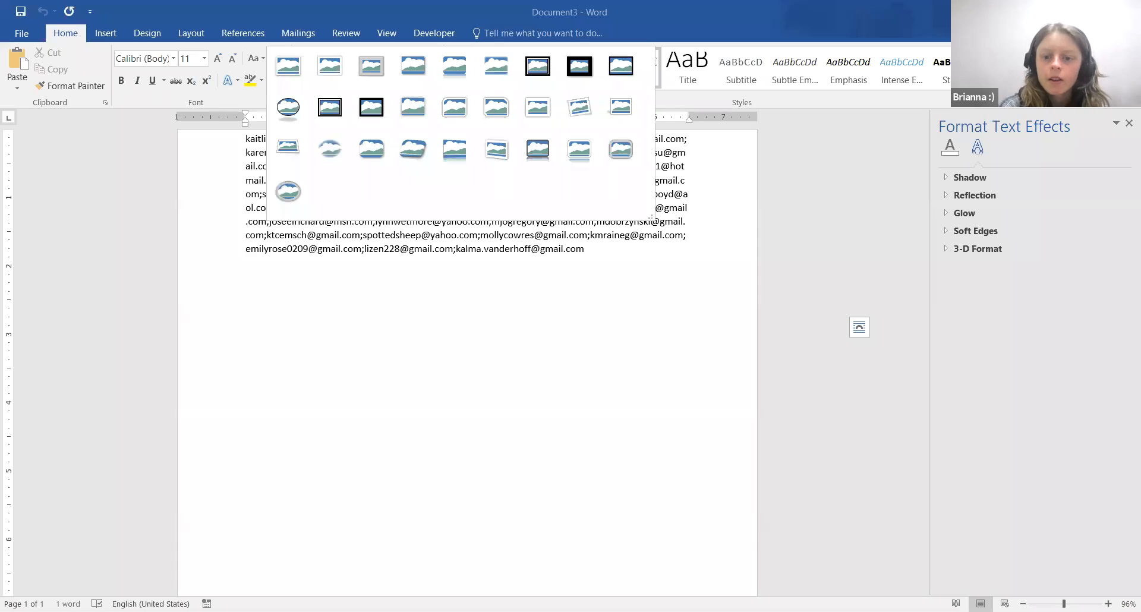
key(Escape)
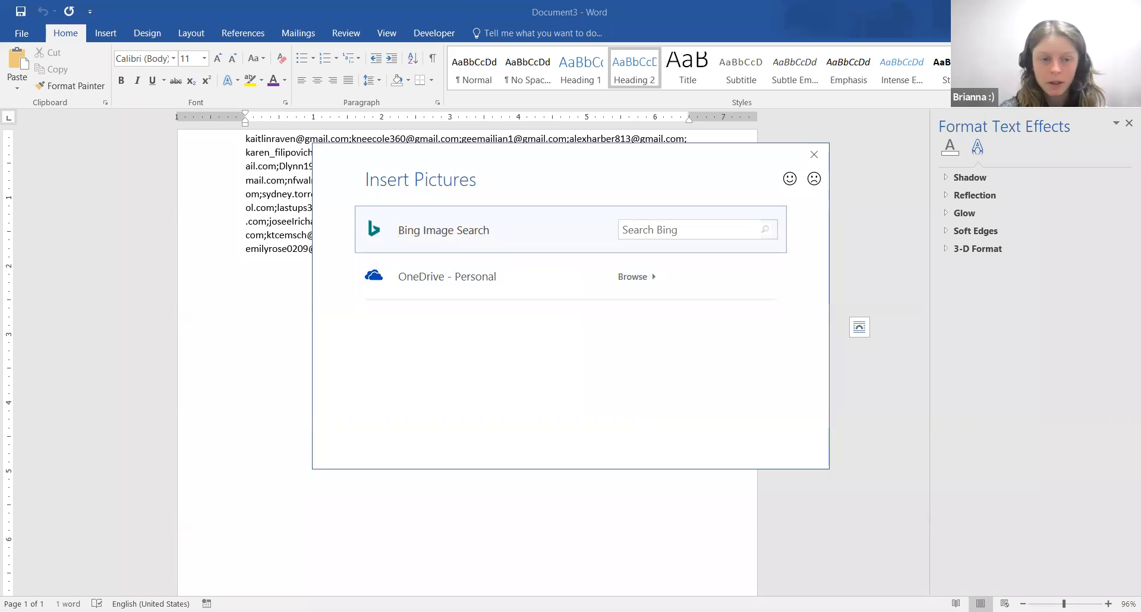
Search Bing for "sheltie puppy" and insert the close-up picture of the brown and white puppy being held
click(683, 230)
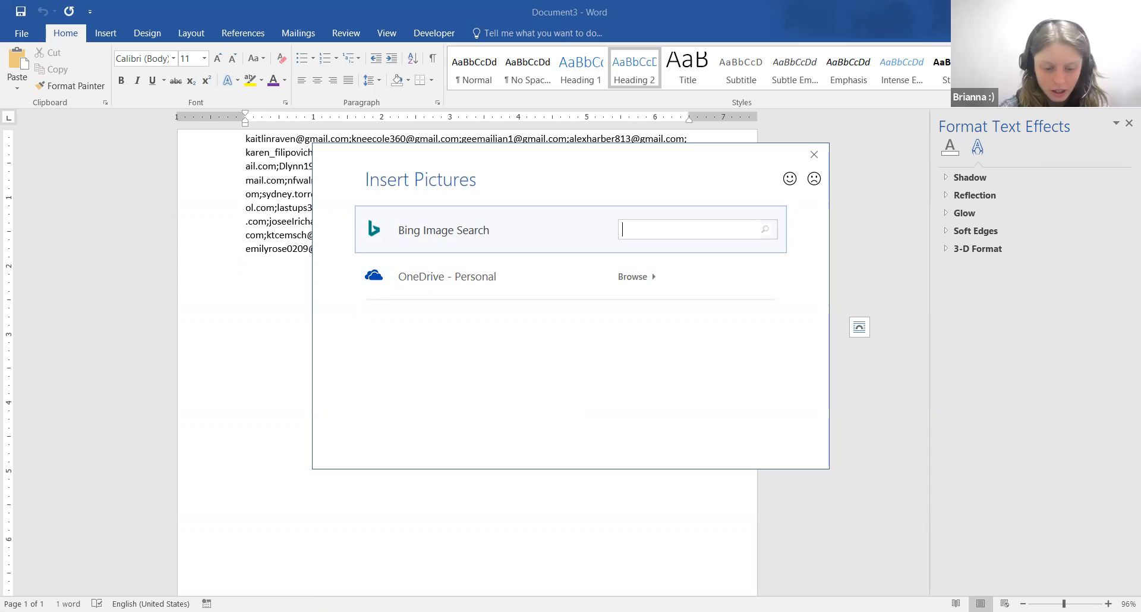
text(sheltie )
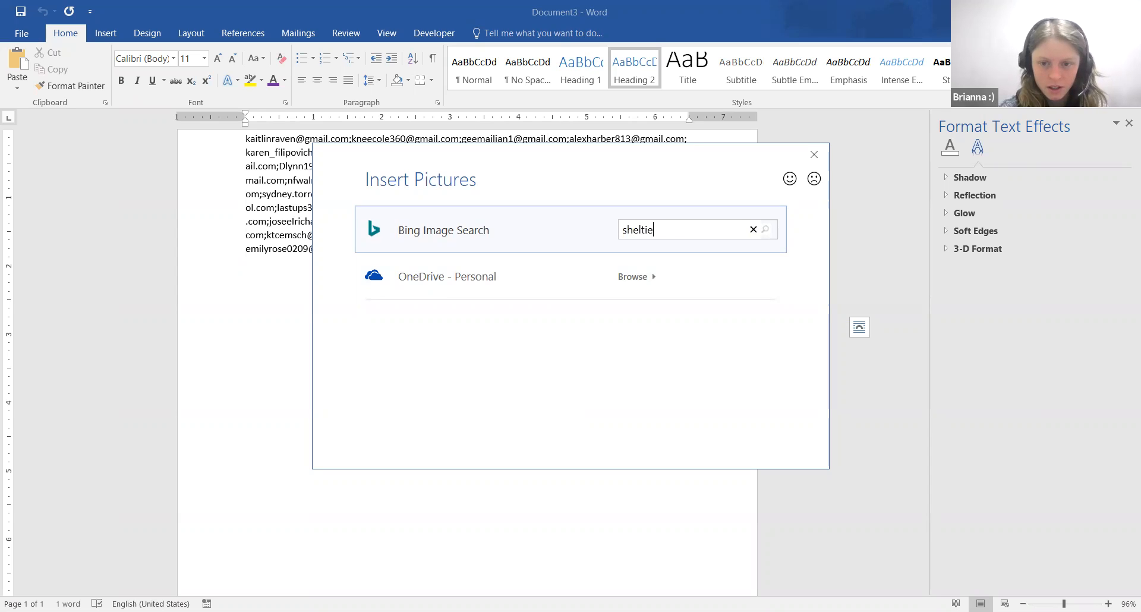
text(puppy)
key(Return)
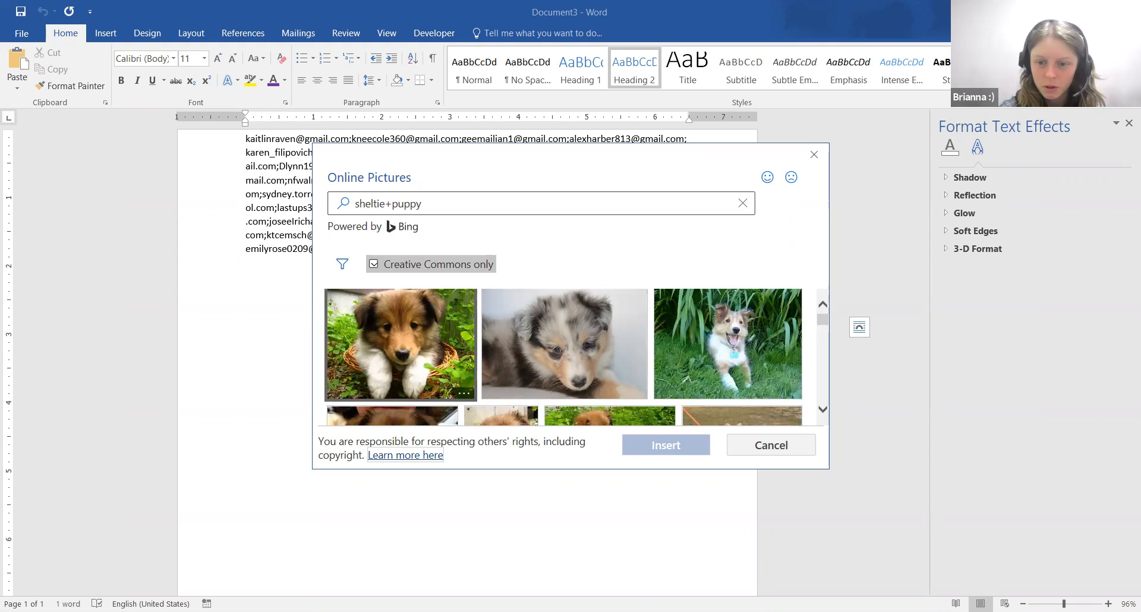
scroll(563, 356, down, 2)
scroll(563, 357, down, 1)
scroll(564, 357, up, 1)
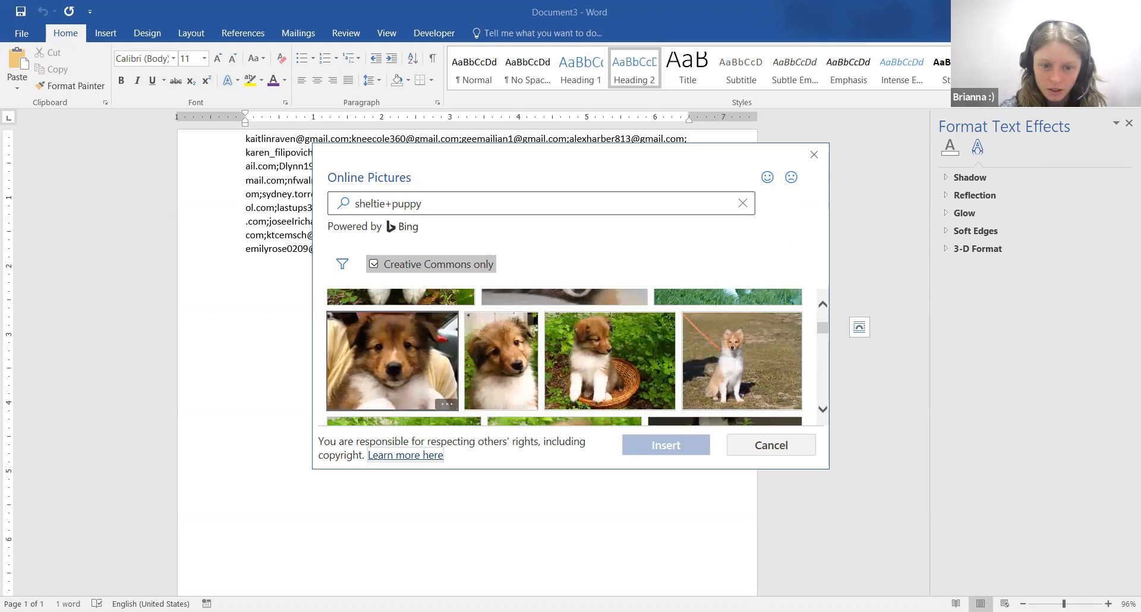
click(392, 360)
click(674, 446)
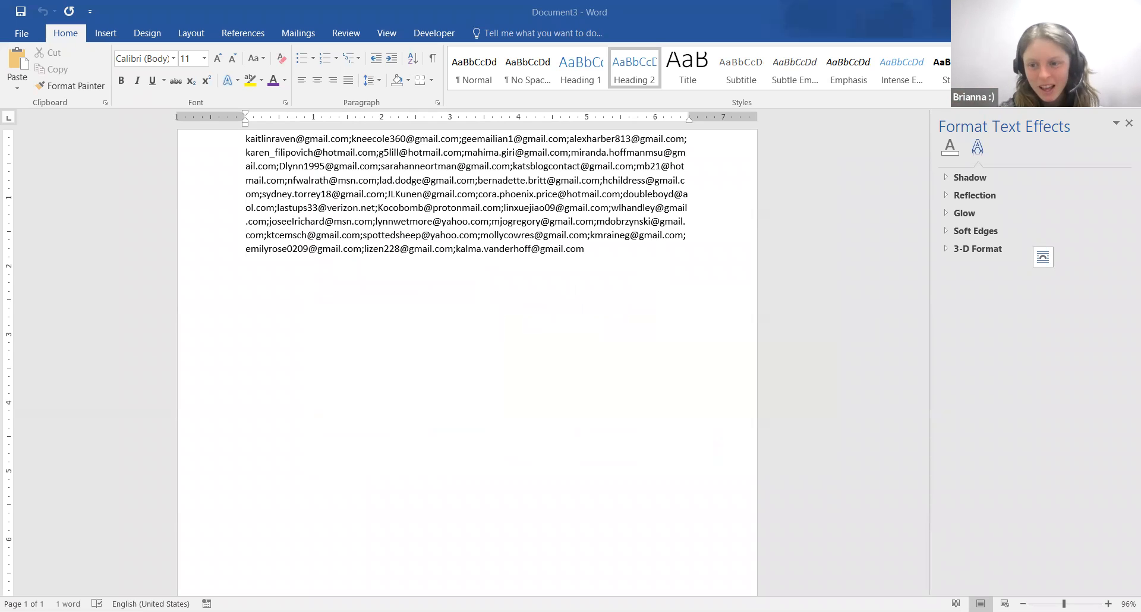
Set the selected picture's layout as the default, and wrap the picture In Front of Text
drag(1133, 324, 1134, 330)
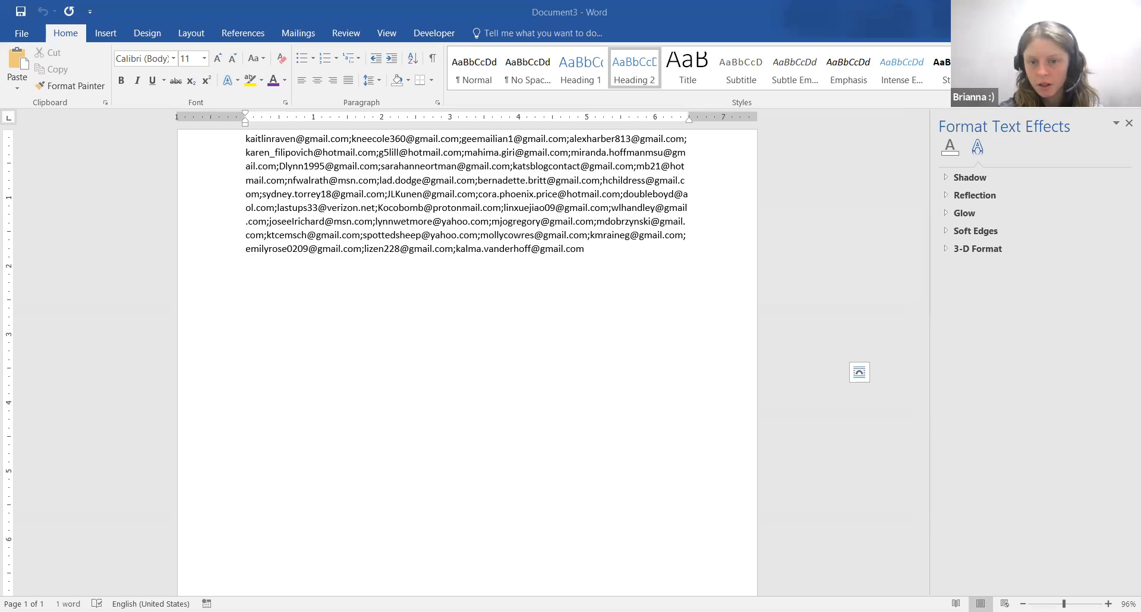
click(756, 72)
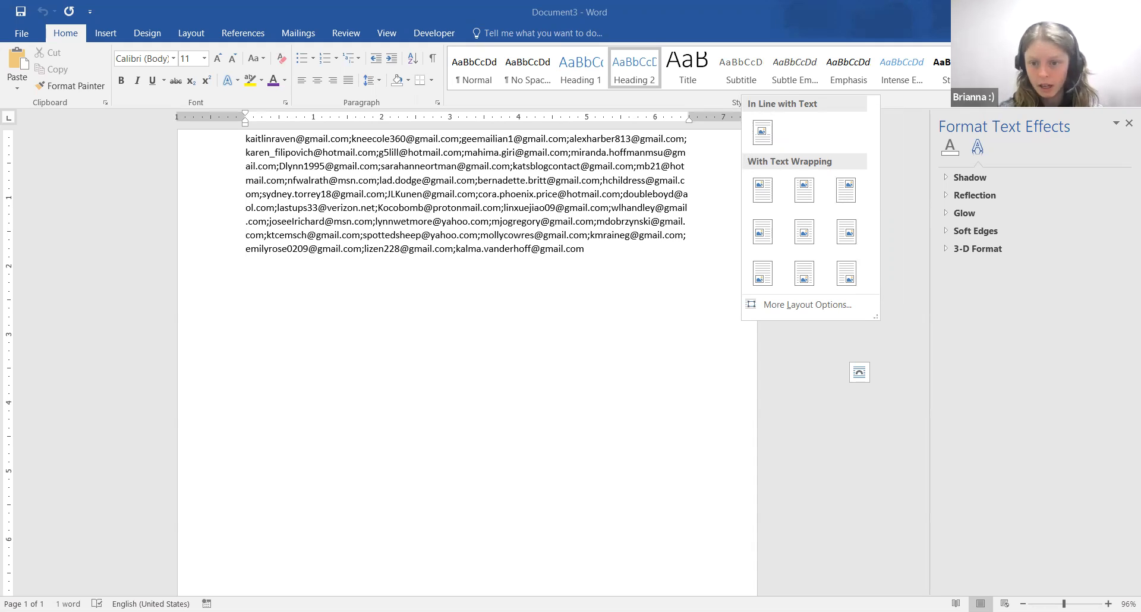
click(789, 72)
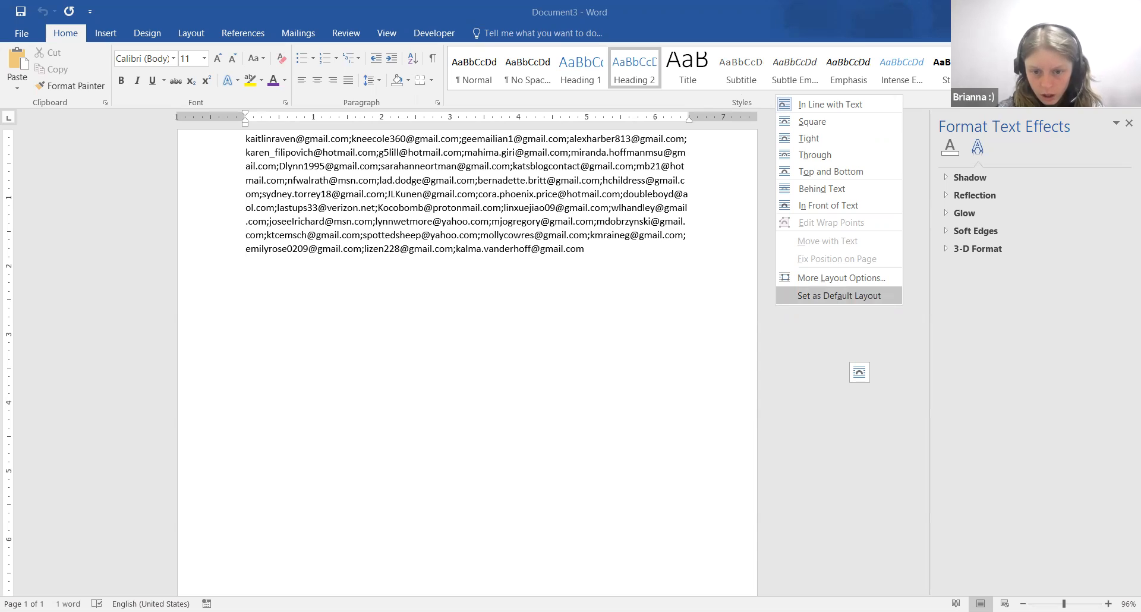
click(839, 296)
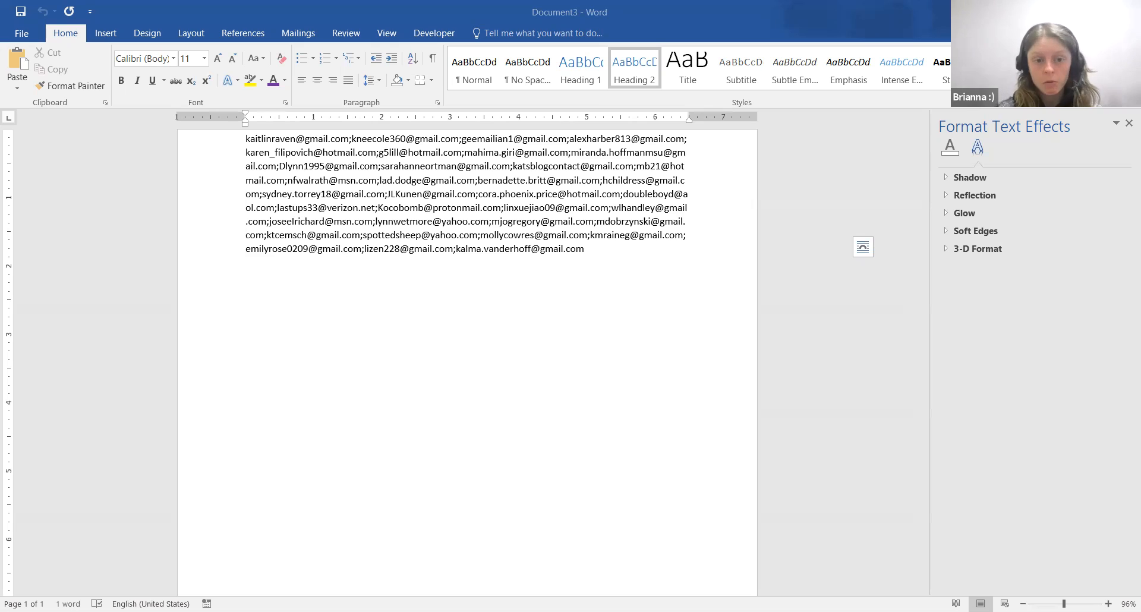
click(789, 78)
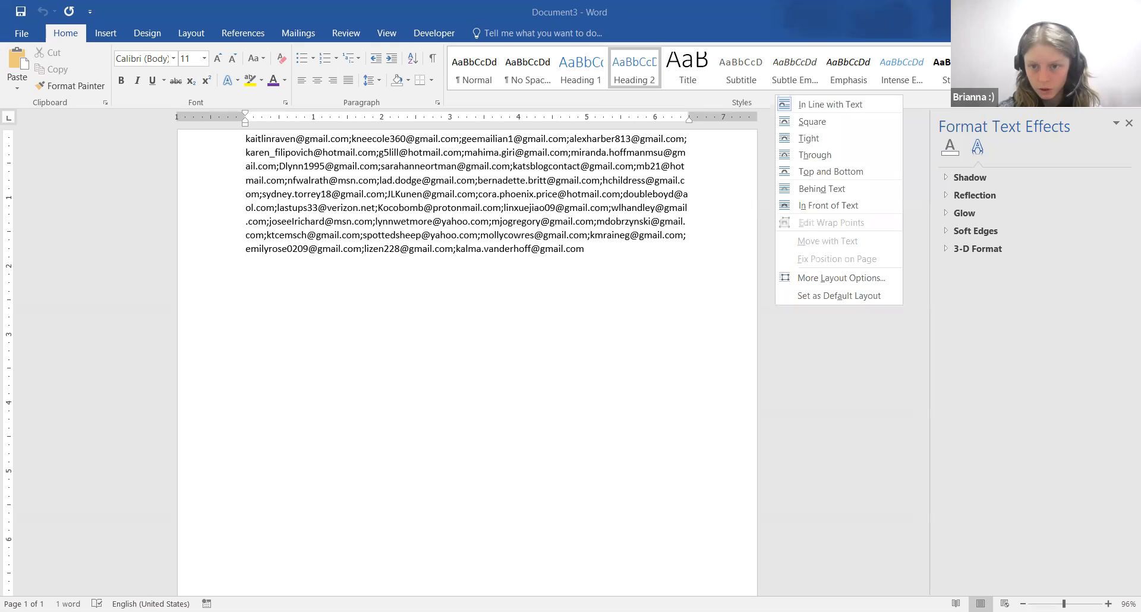
click(828, 206)
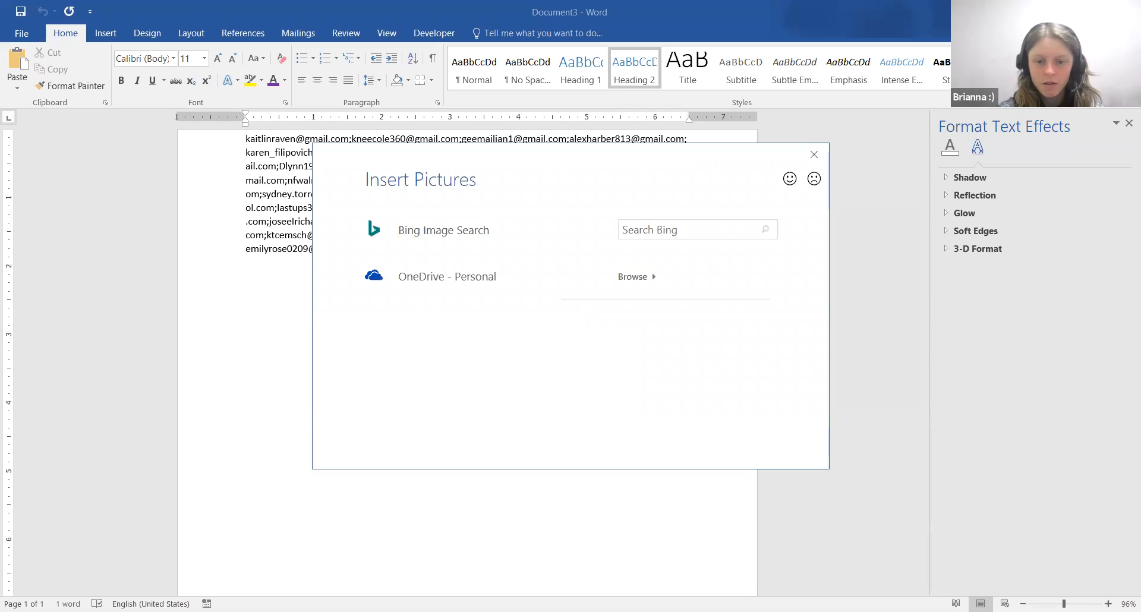
Search Bing for "border collie puppy" and insert the picture of the black and white puppy lying with its front paws spread
click(684, 230)
text(border)
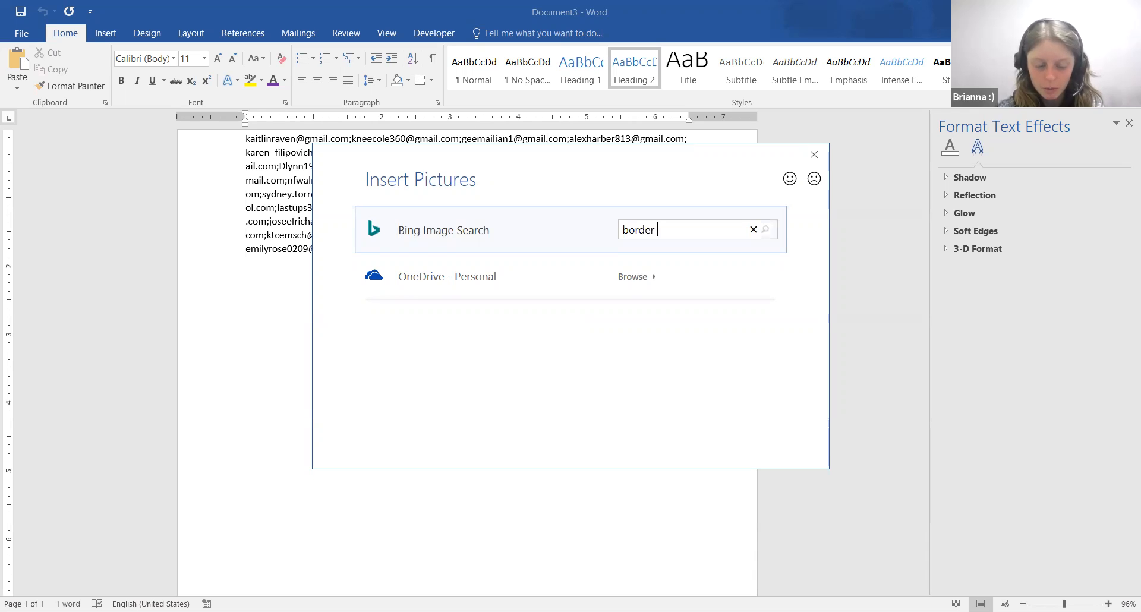
text( colli)
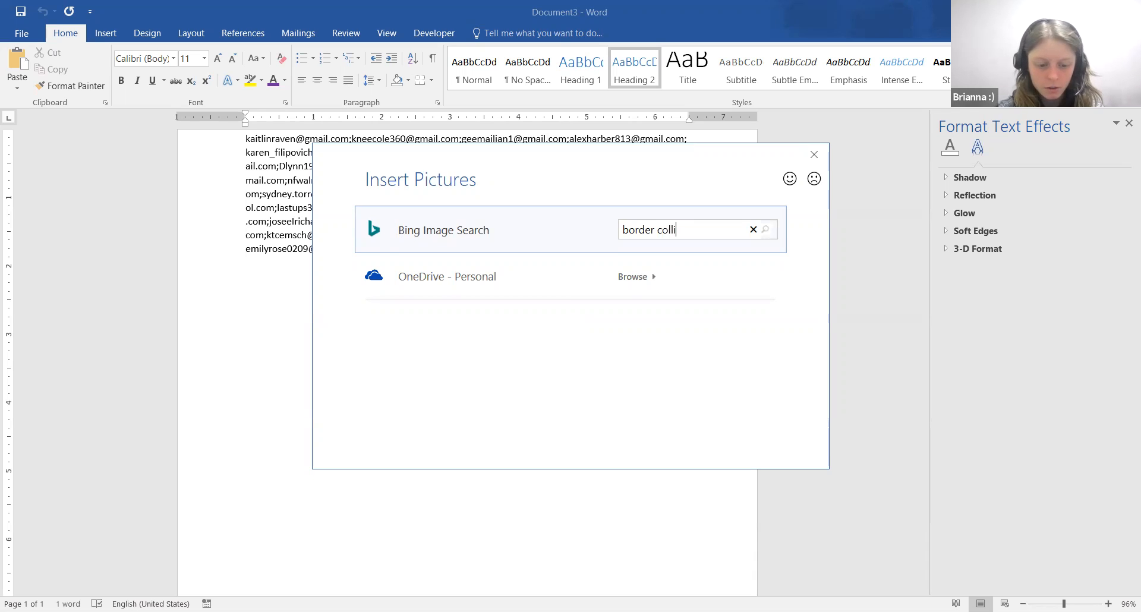
text(e puppy)
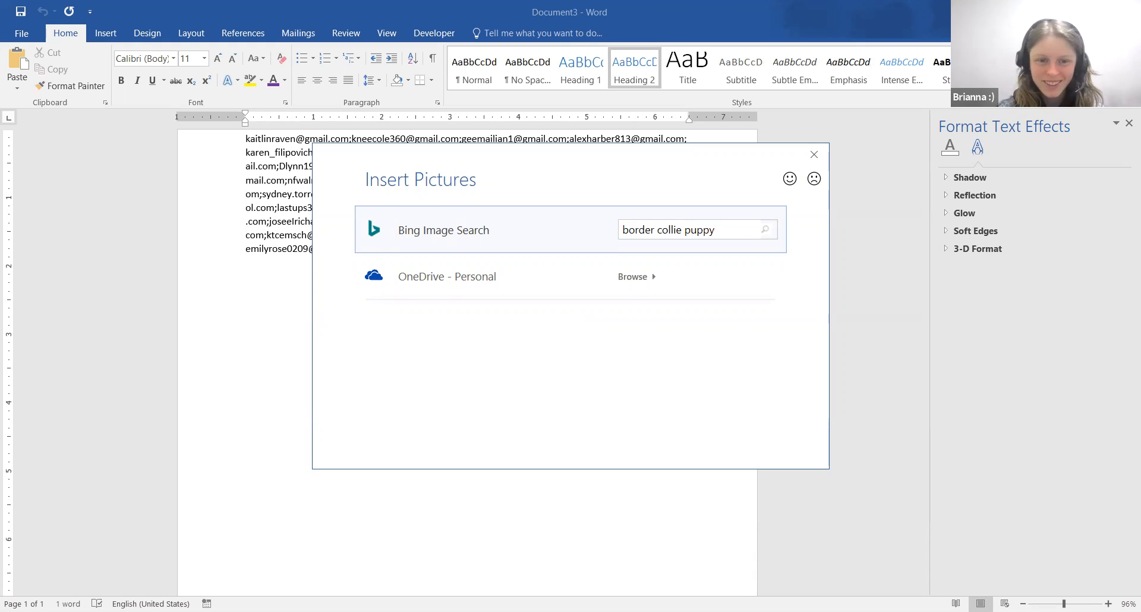
key(Return)
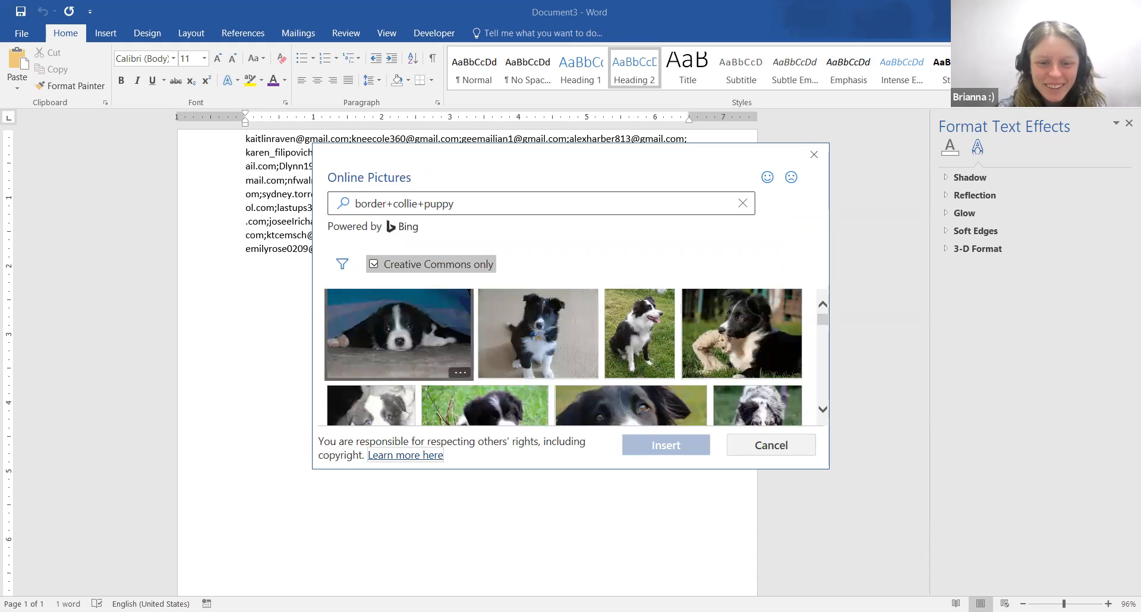
click(398, 333)
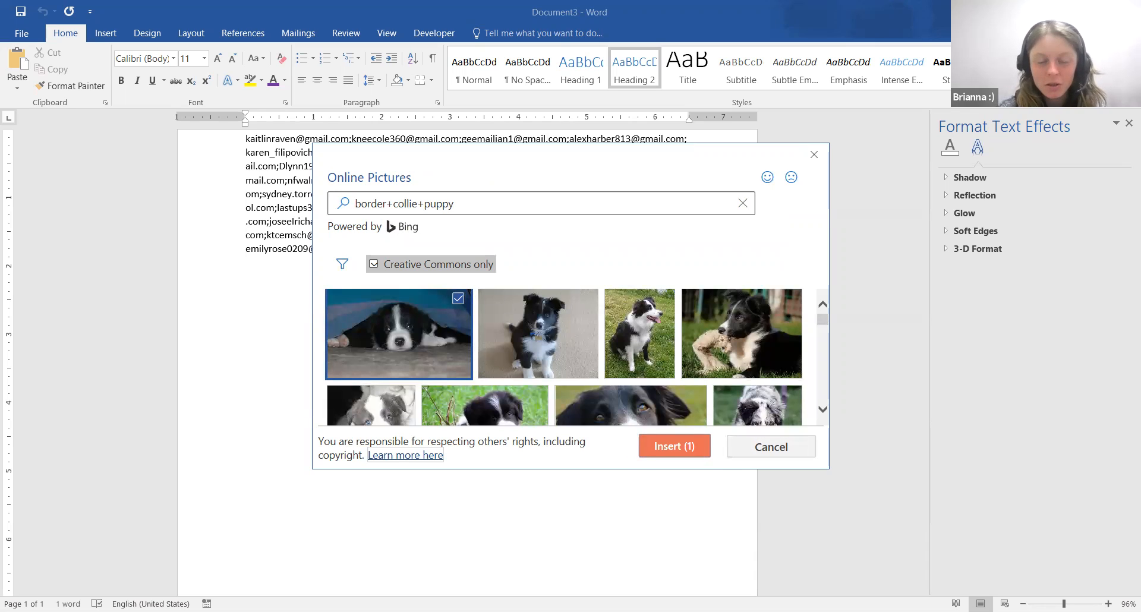
click(674, 446)
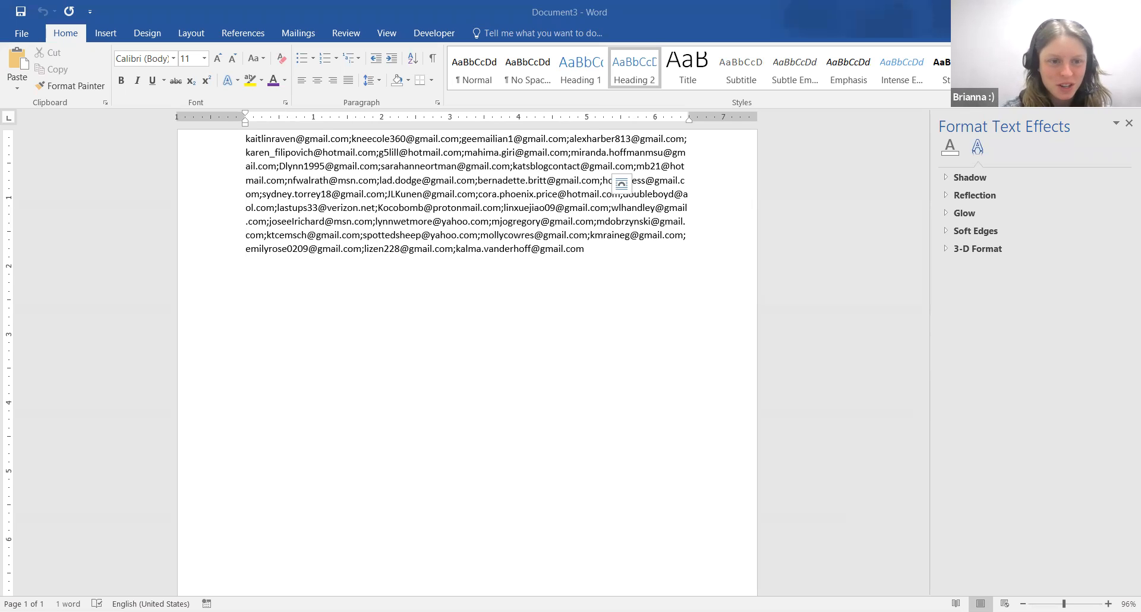
click(173, 59)
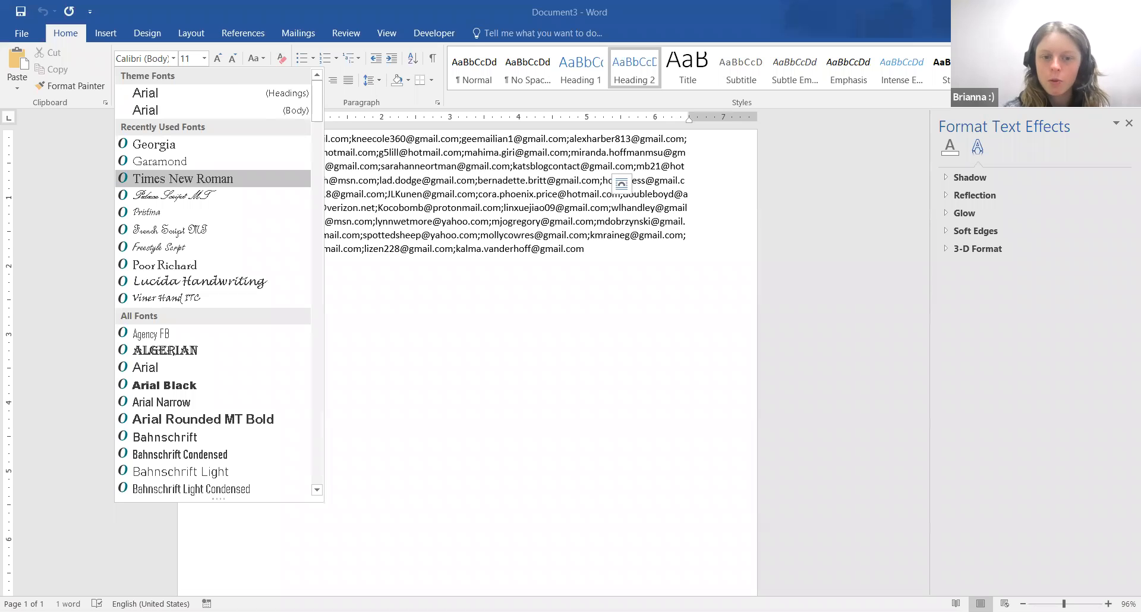
key(Escape)
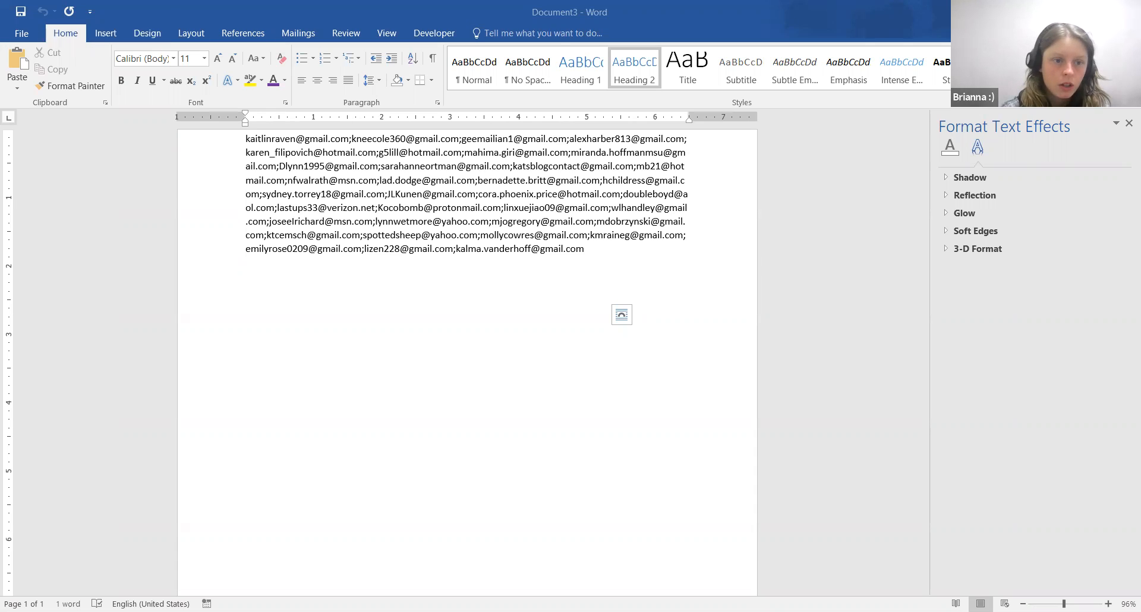
click(54, 11)
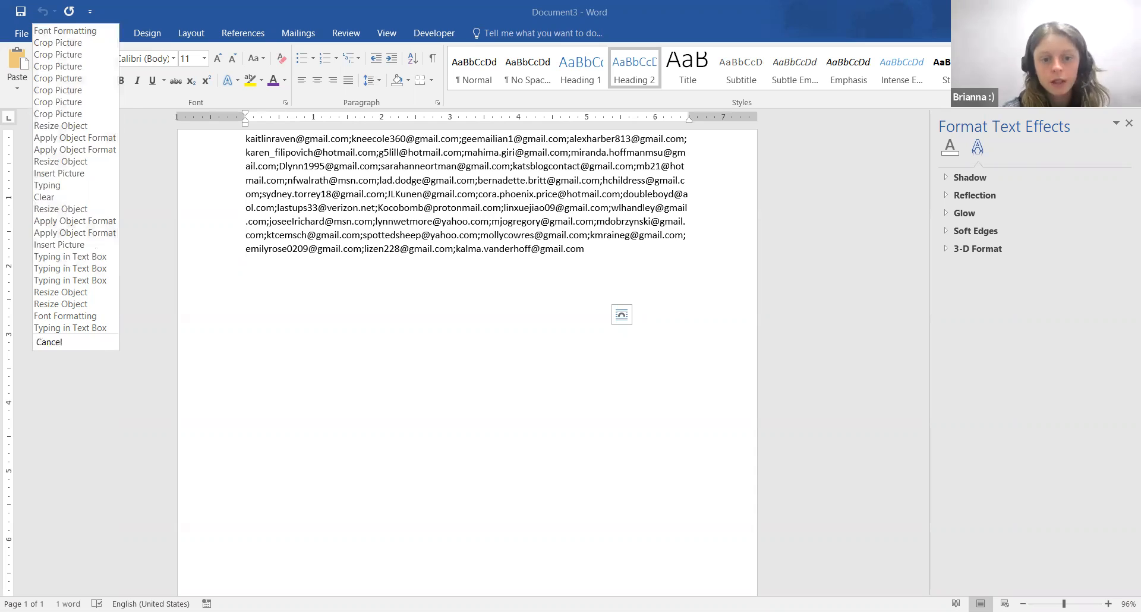
key(Escape)
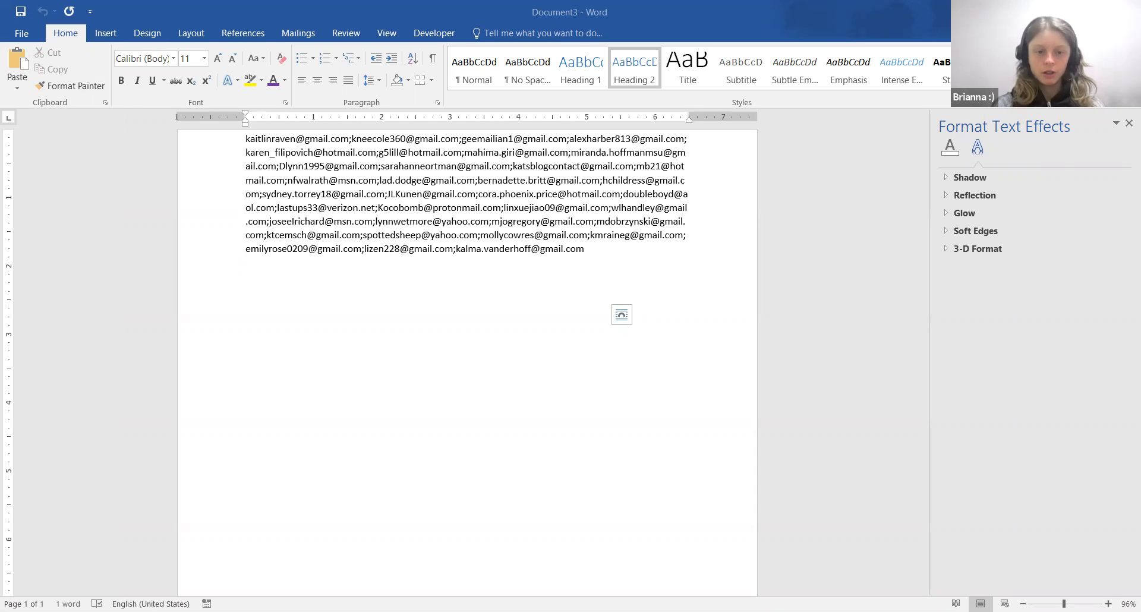